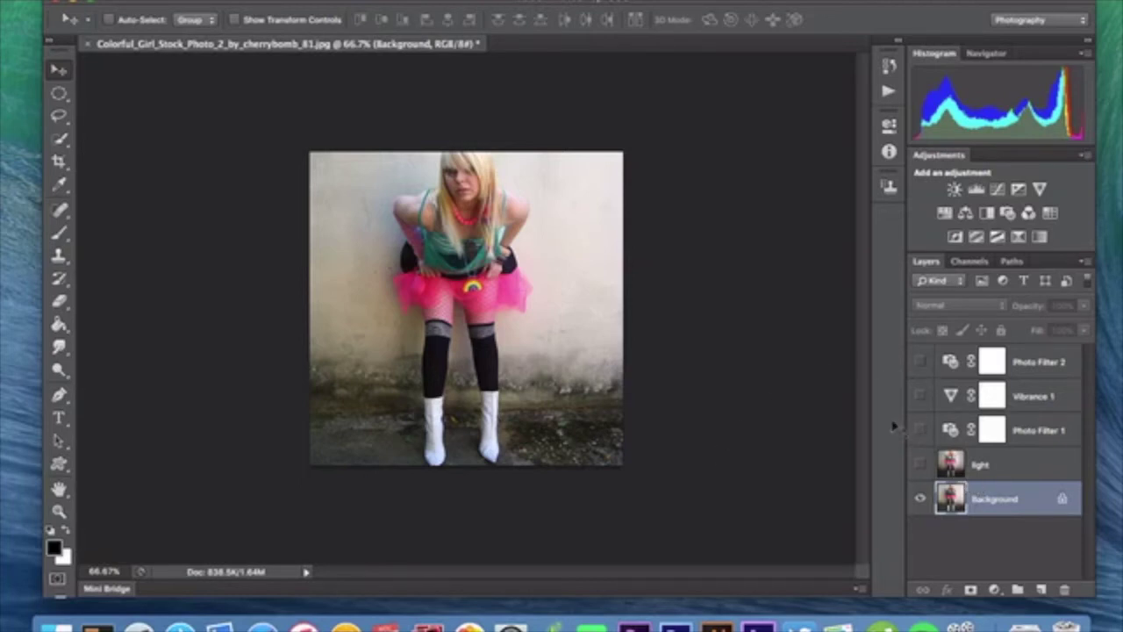
Duplicate the Background layer to create a Background copy directly above it
{"action": "left_click_drag", "start_coordinate": [1041, 576], "coordinate": [1042, 576]}
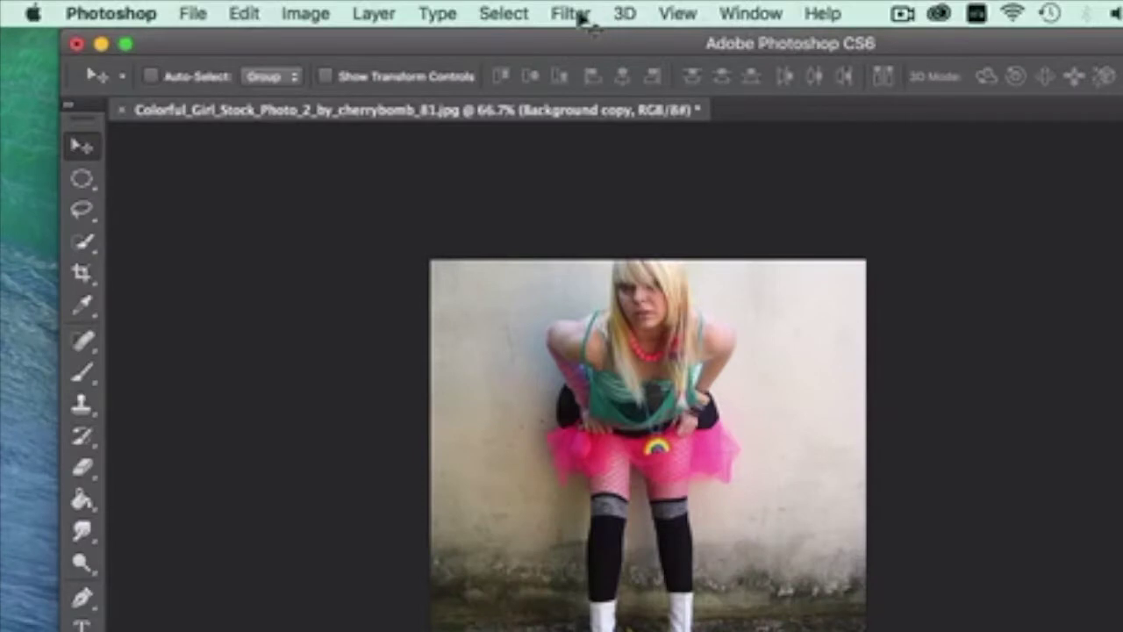
Start Filter > Render > Lighting Effects on the Background copy
{"action": "left_click", "coordinate": [579, 17]}
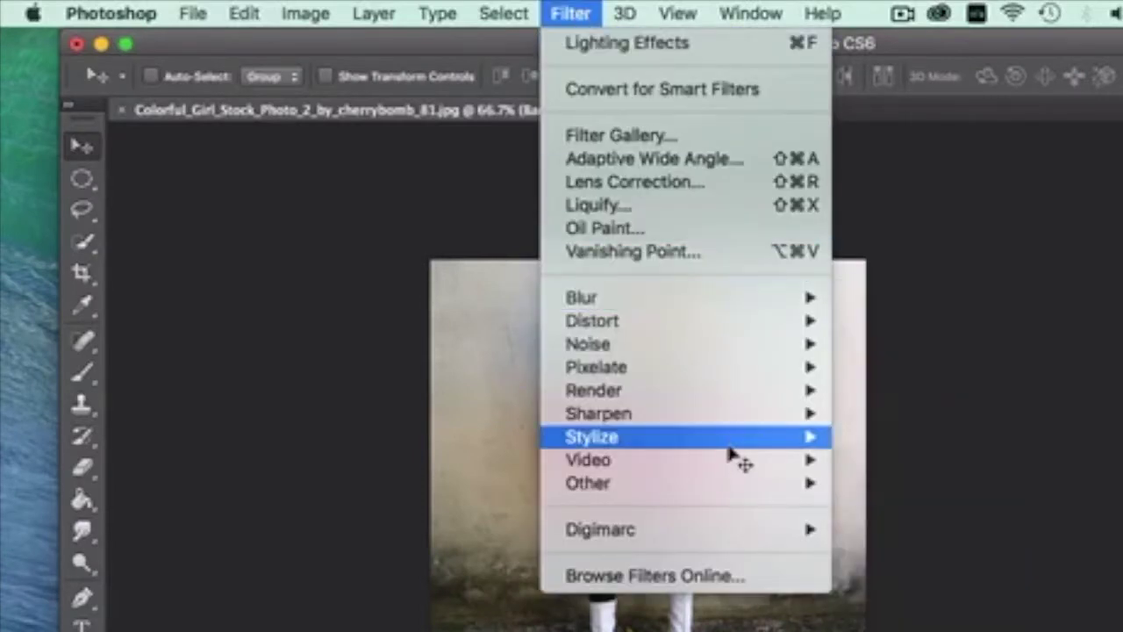
{"action": "mouse_move", "coordinate": [728, 395]}
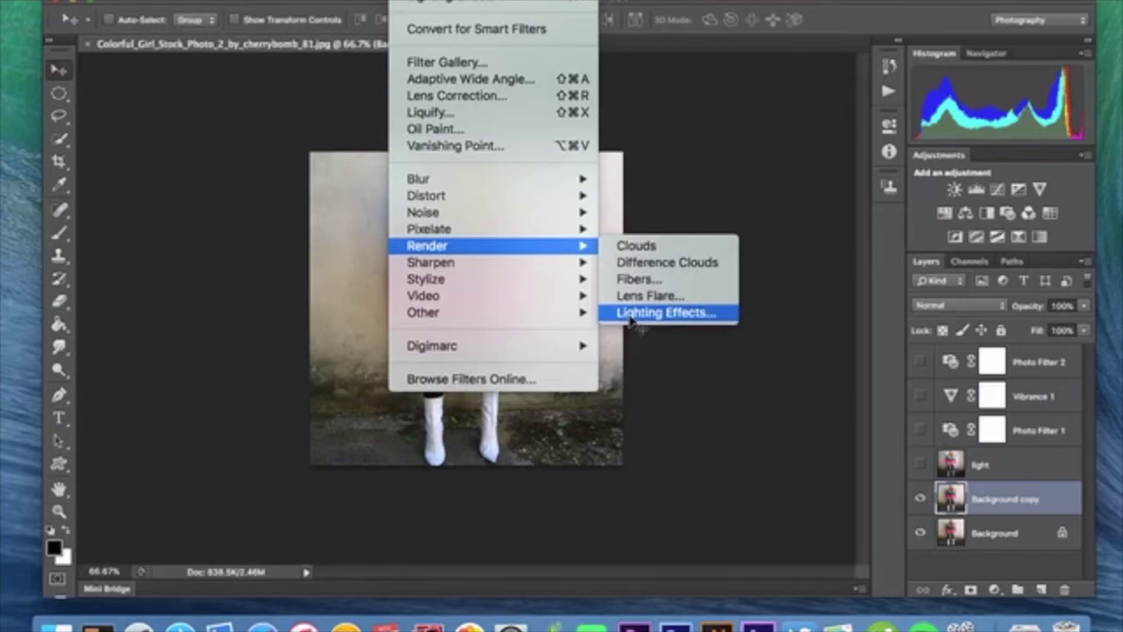
{"action": "left_click", "coordinate": [653, 314]}
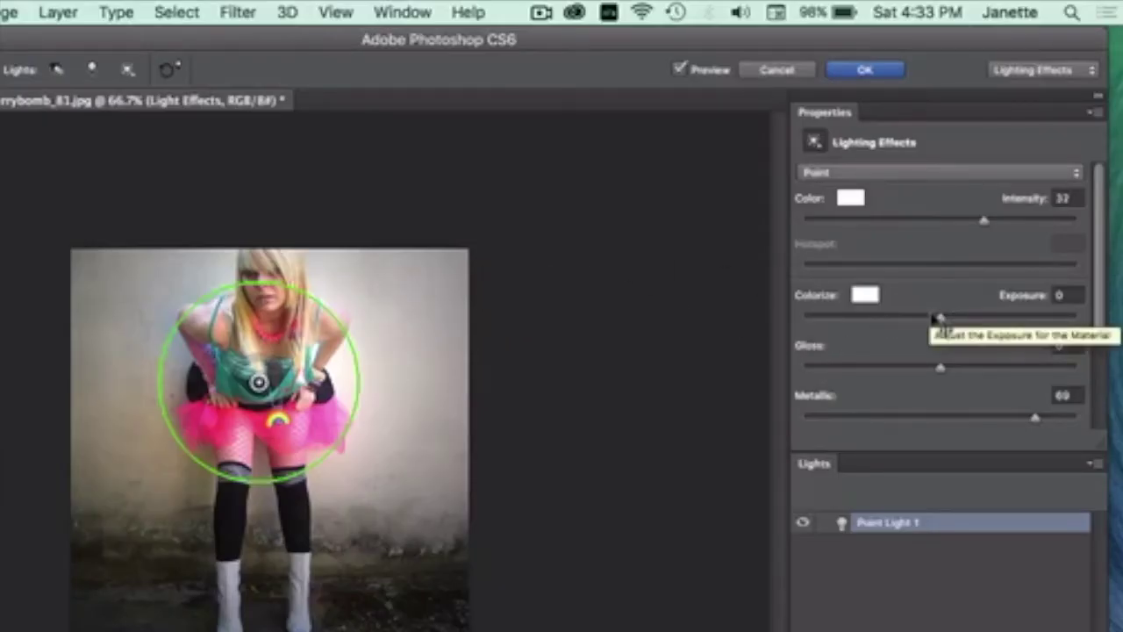
Move the point light from the girl's waist up to her chest
{"action": "scroll", "coordinate": [939, 319], "scroll_direction": "down", "scroll_amount": 5}
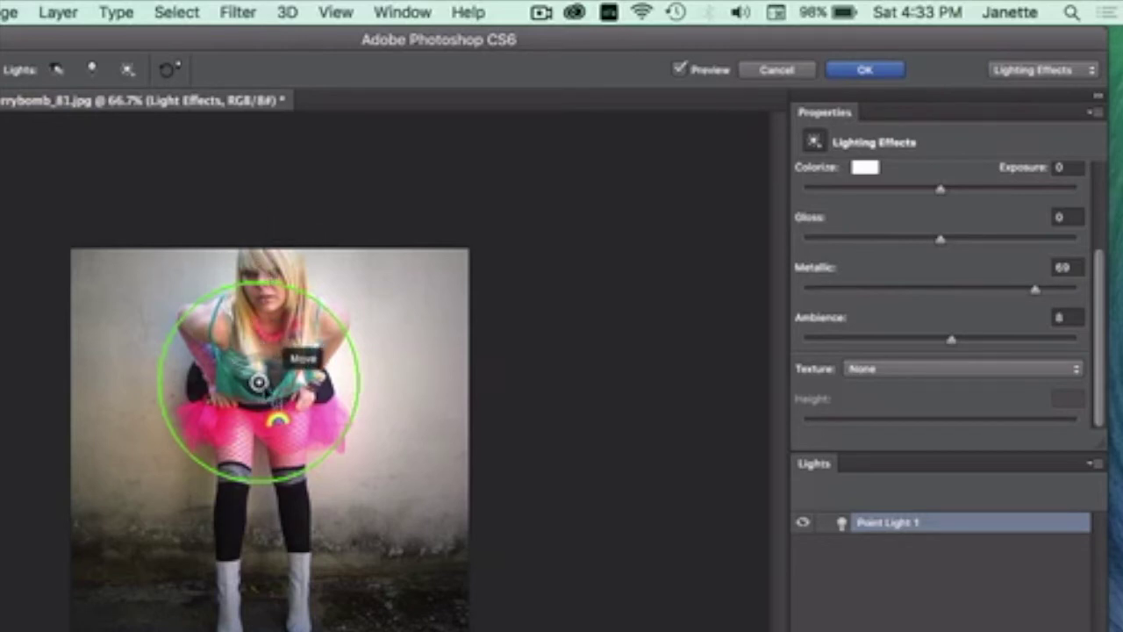
{"action": "left_click_drag", "start_coordinate": [259, 382], "coordinate": [268, 350]}
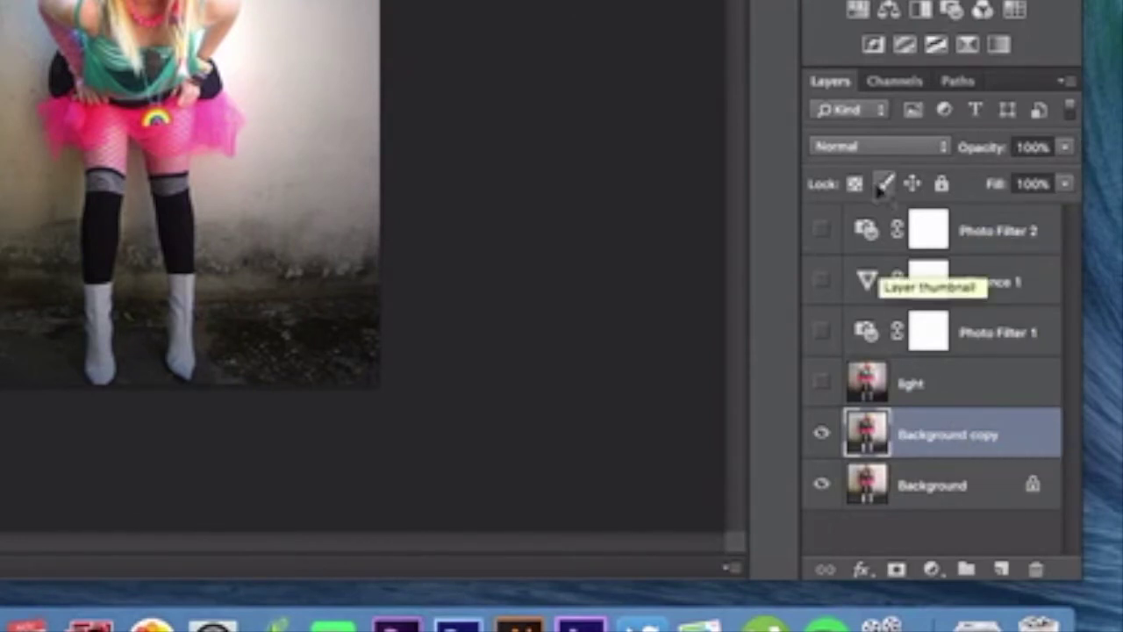
Lower the lit layer's opacity to 33% and switch its blend mode to Hue
{"action": "left_click", "coordinate": [1065, 146]}
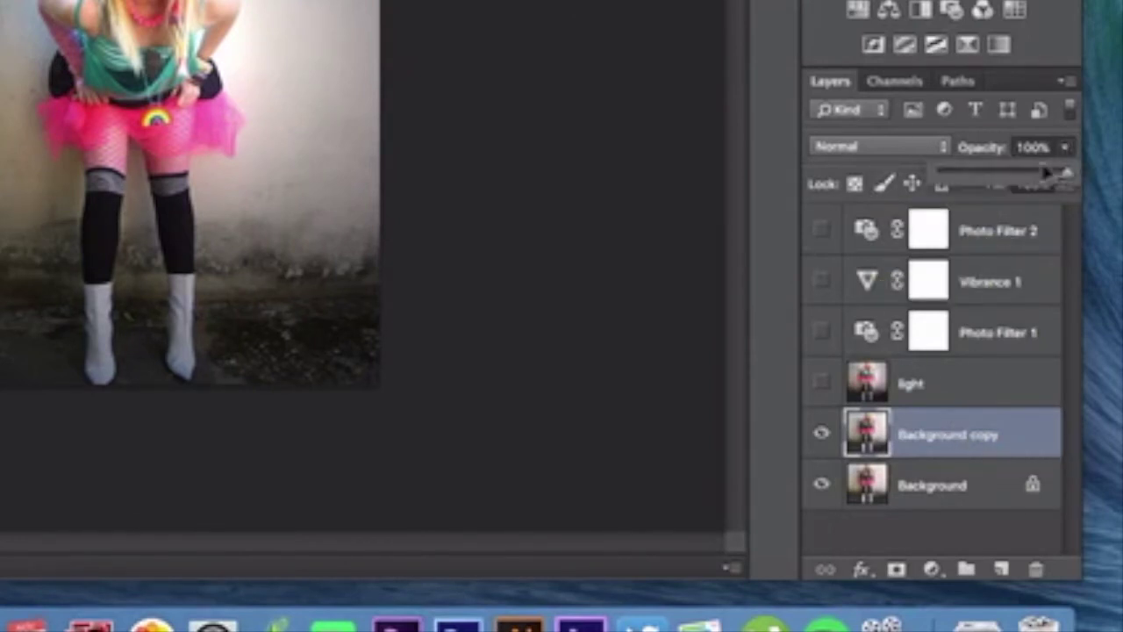
{"action": "left_click", "coordinate": [995, 173]}
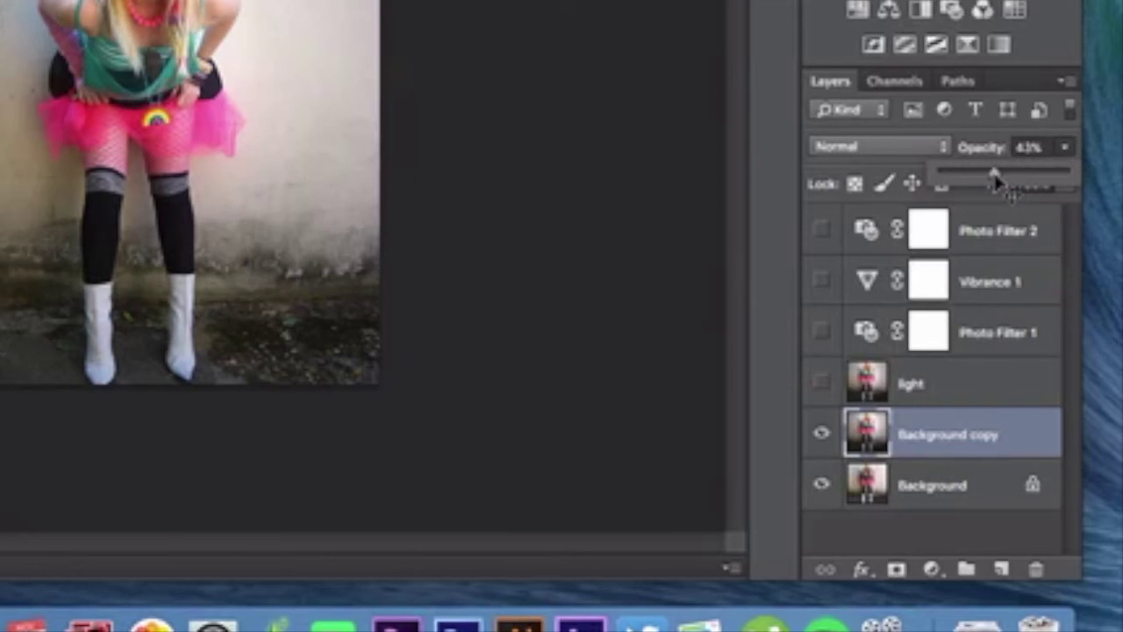
{"action": "left_click_drag", "start_coordinate": [995, 175], "coordinate": [994, 175]}
{"action": "left_click", "coordinate": [913, 149]}
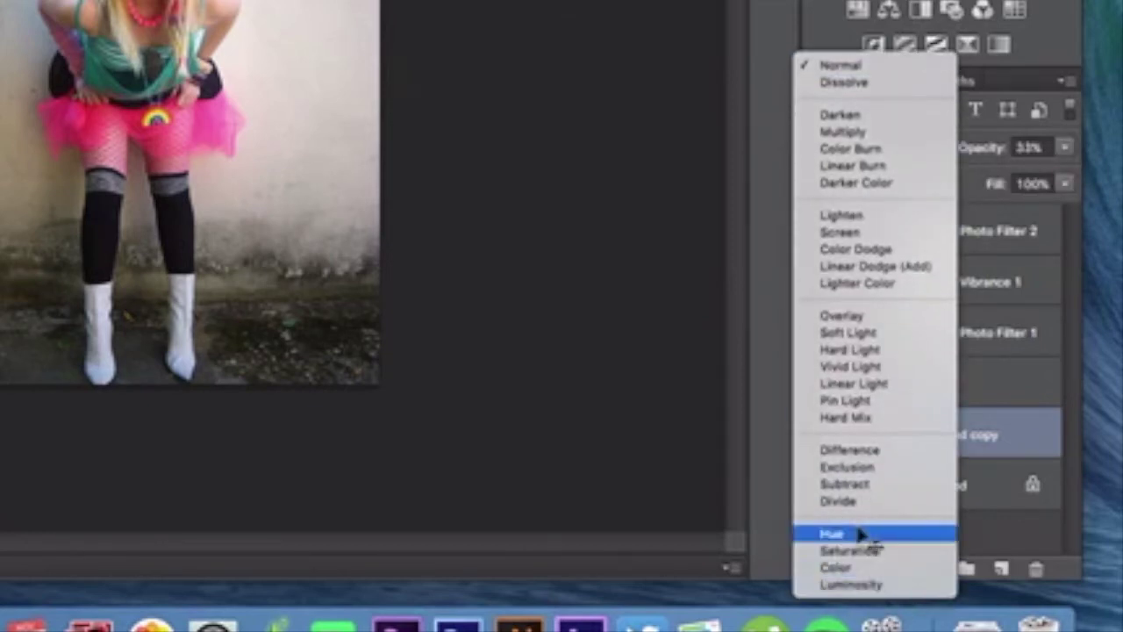
{"action": "left_click", "coordinate": [860, 527]}
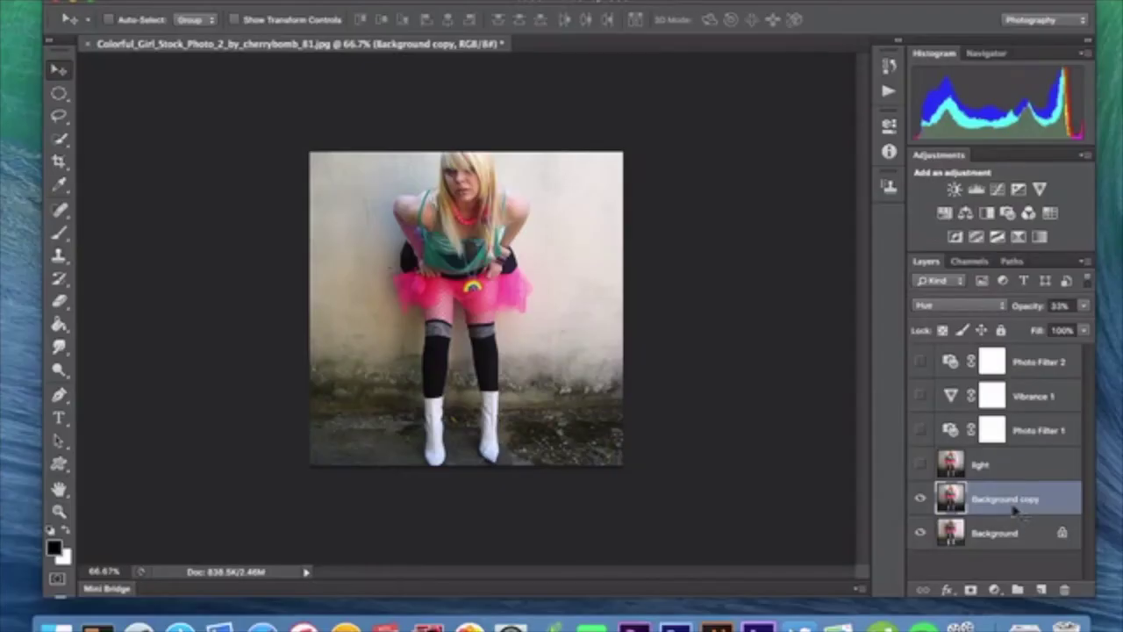
Delete the Background copy, then show and select the light layer
{"action": "key", "text": "Delete"}
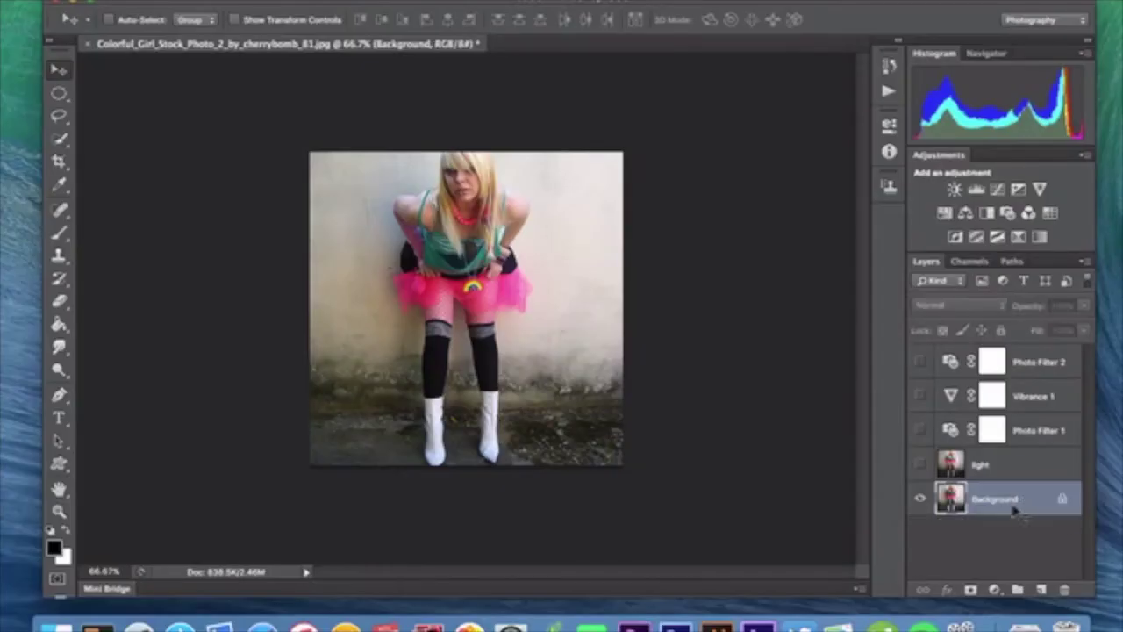
{"action": "left_click", "coordinate": [921, 465]}
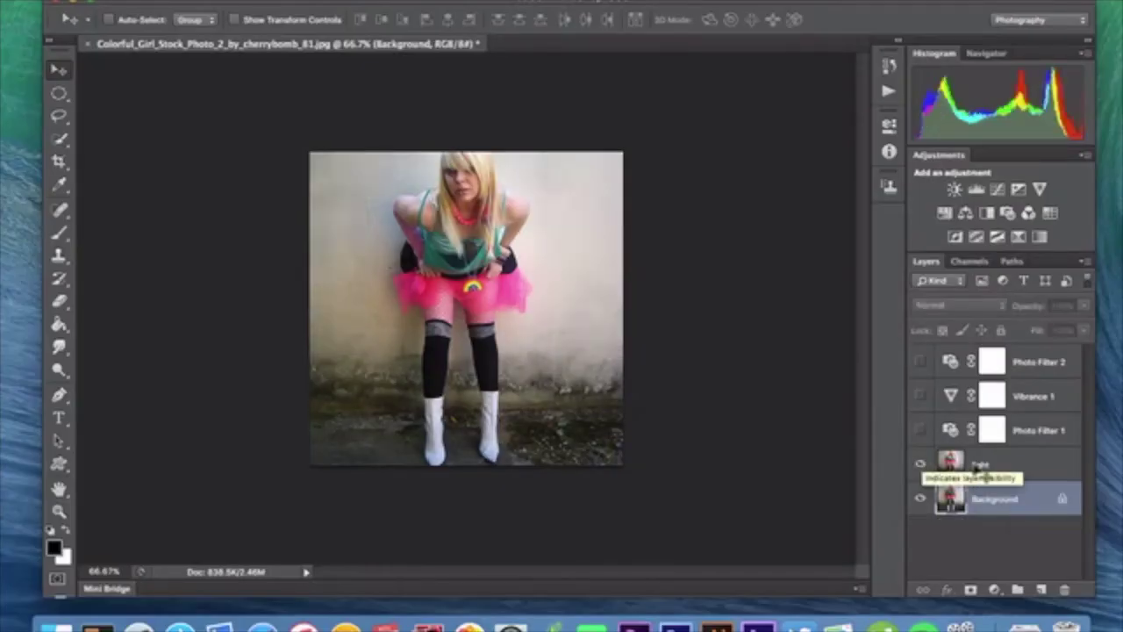
{"action": "left_click", "coordinate": [1031, 469]}
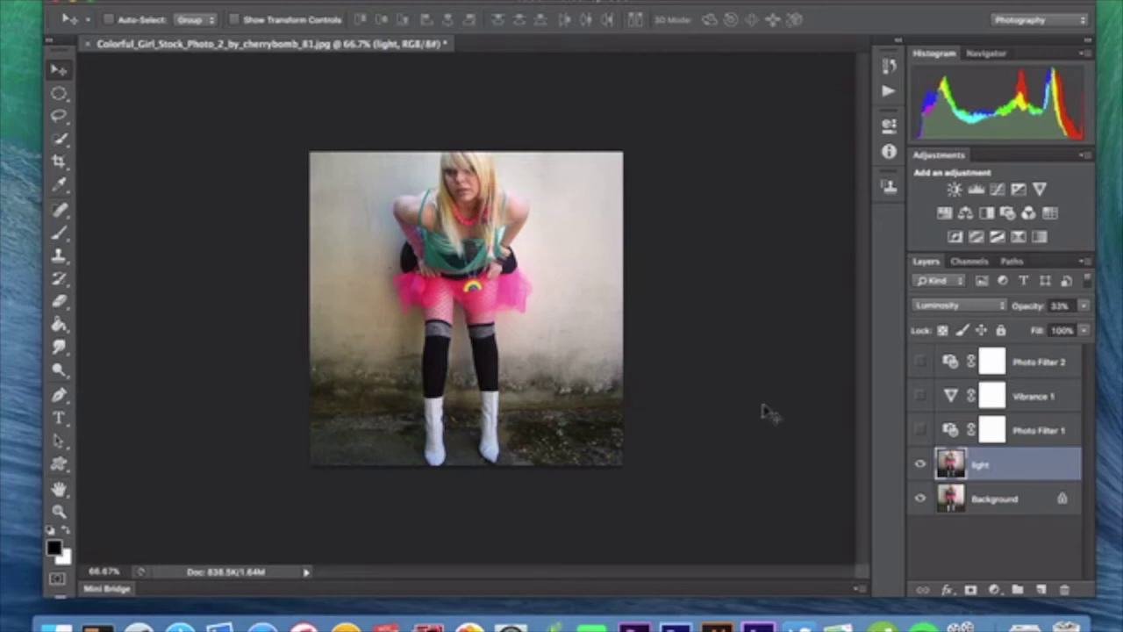
Give Photo Filter 1 the custom colour b39f77 and turn the layer on
{"action": "double_click", "coordinate": [950, 430]}
{"action": "left_click", "coordinate": [695, 186]}
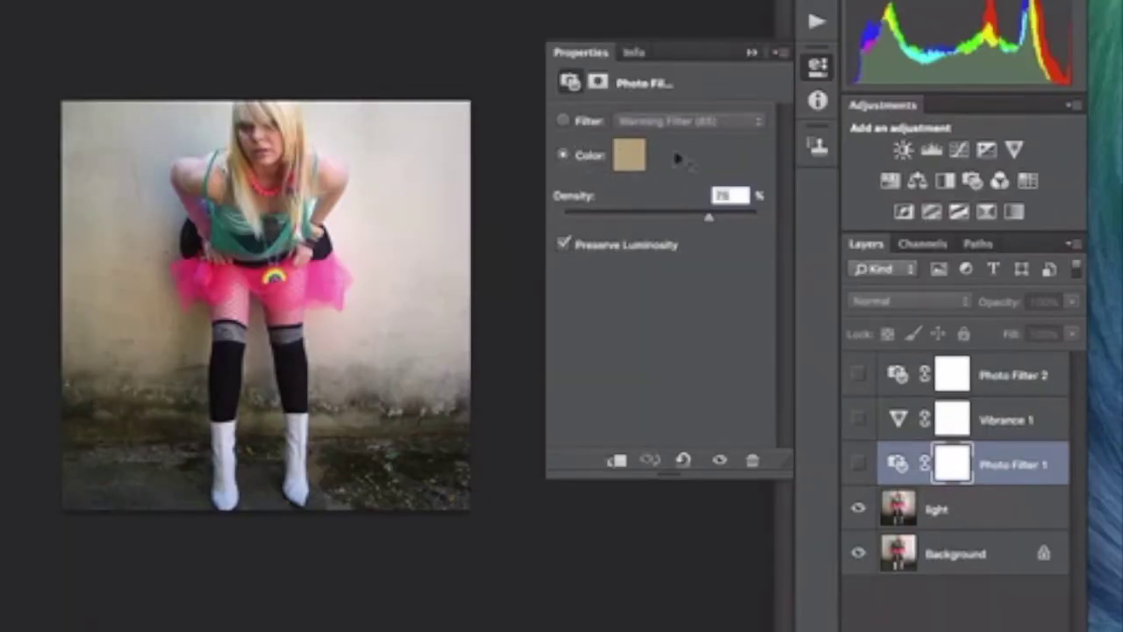
{"action": "left_click", "coordinate": [628, 156]}
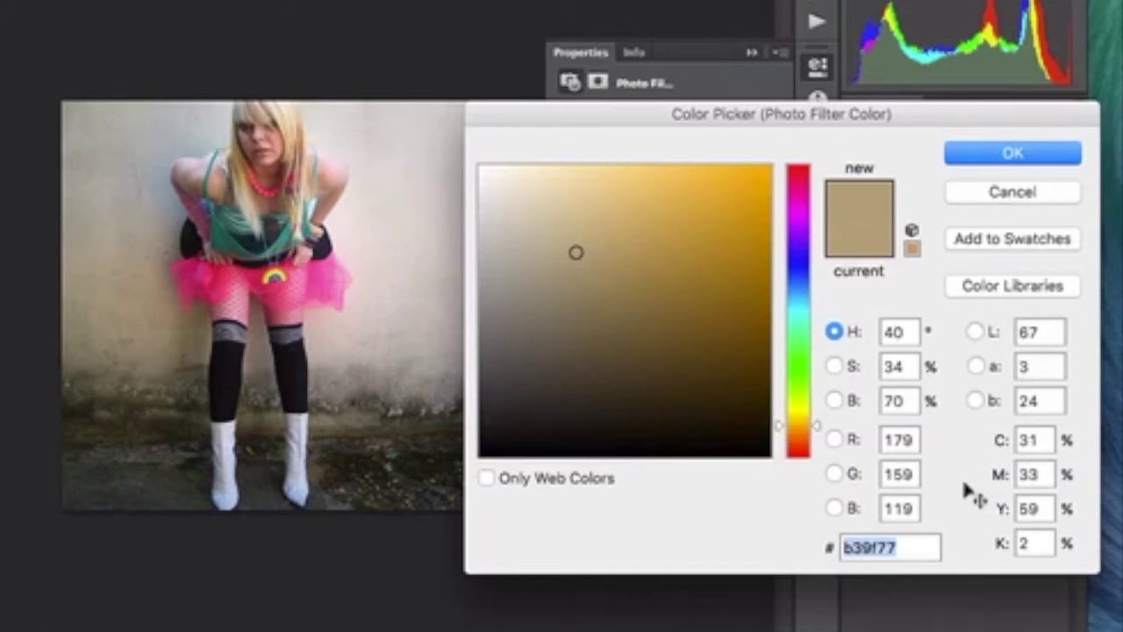
{"action": "left_click", "coordinate": [995, 154]}
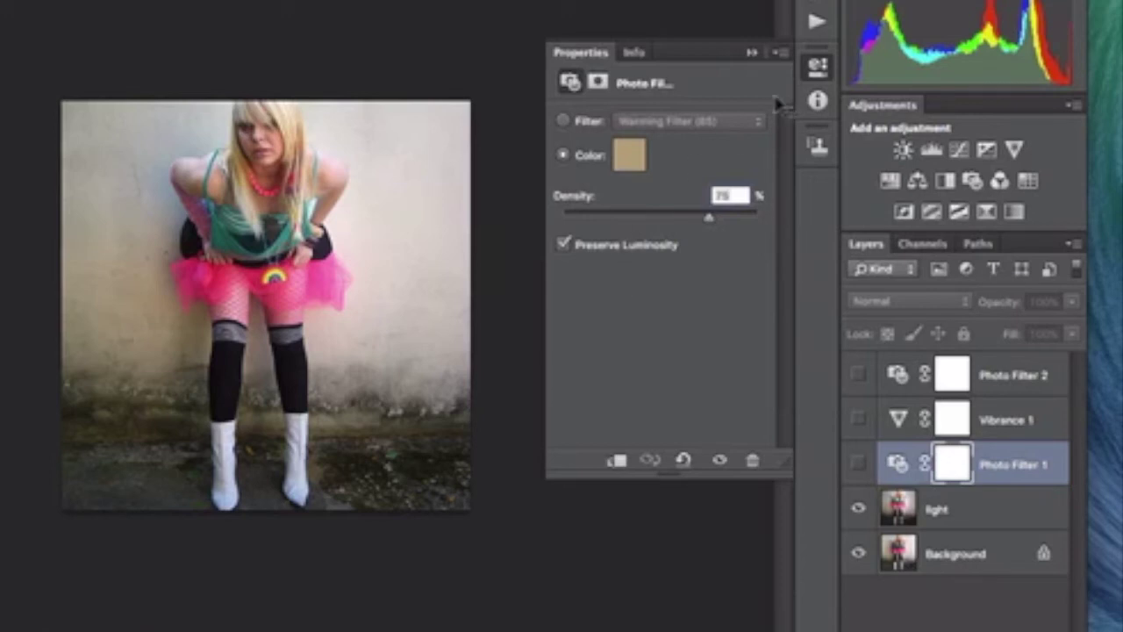
{"action": "left_click", "coordinate": [753, 52]}
{"action": "left_click", "coordinate": [858, 463]}
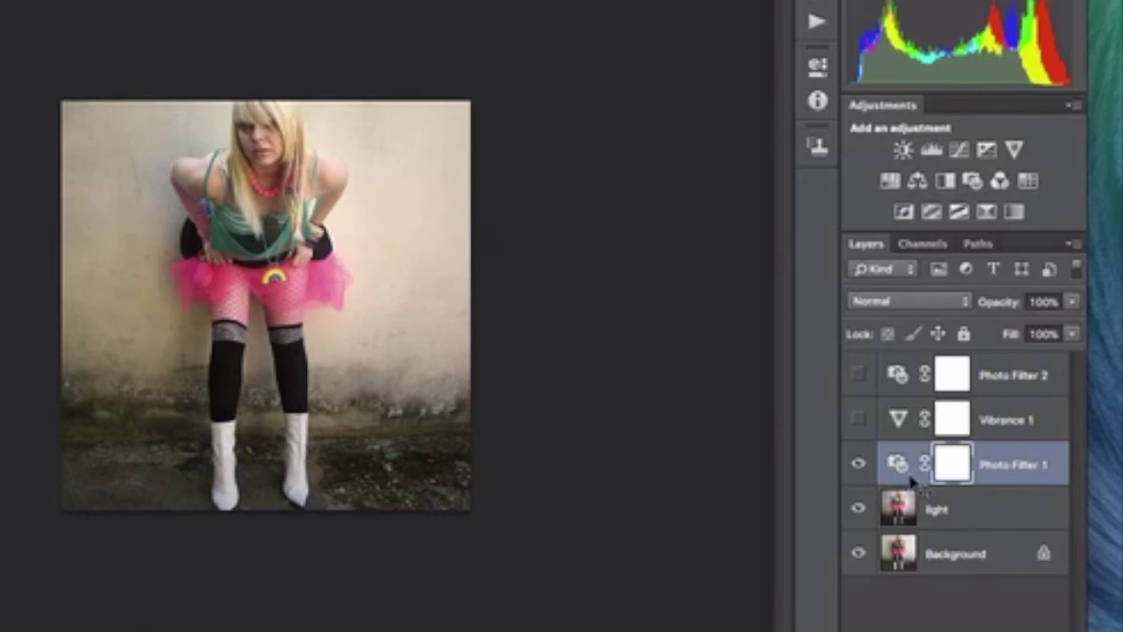
Make Vibrance 1 visible, then bring up Photo Filter 2's settings
{"action": "double_click", "coordinate": [900, 421]}
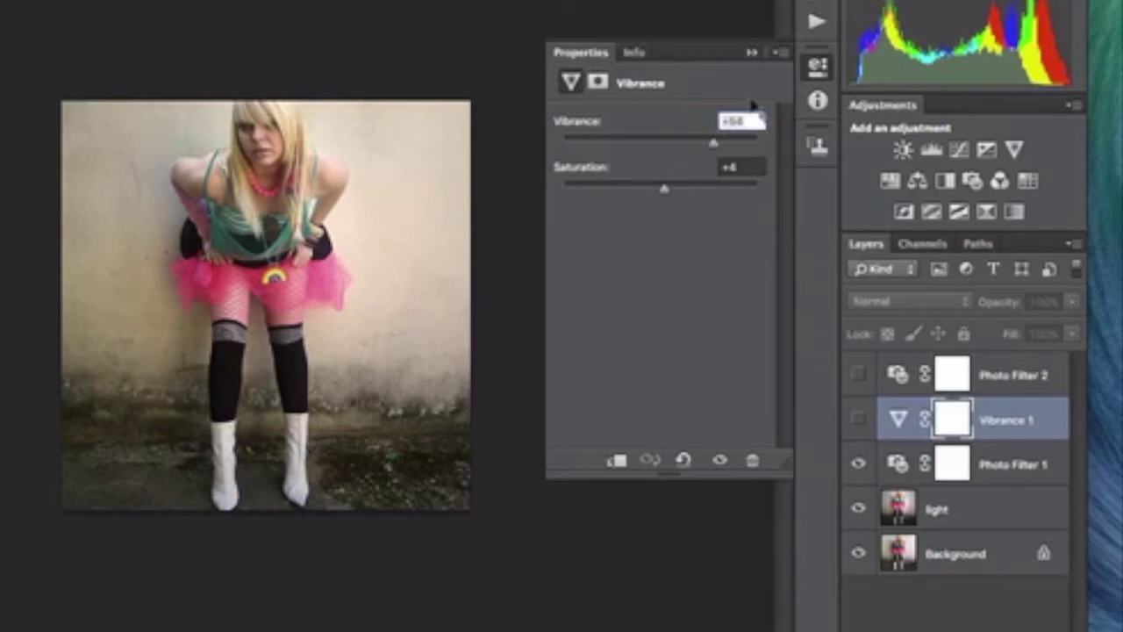
{"action": "left_click", "coordinate": [751, 53]}
{"action": "left_click", "coordinate": [858, 420]}
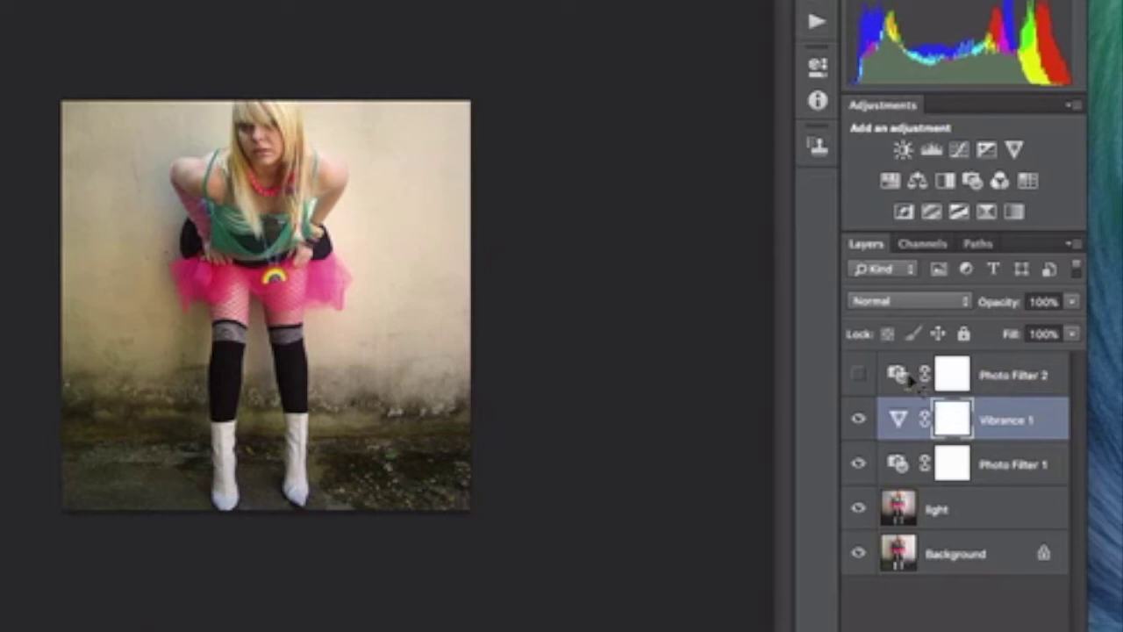
{"action": "double_click", "coordinate": [900, 375]}
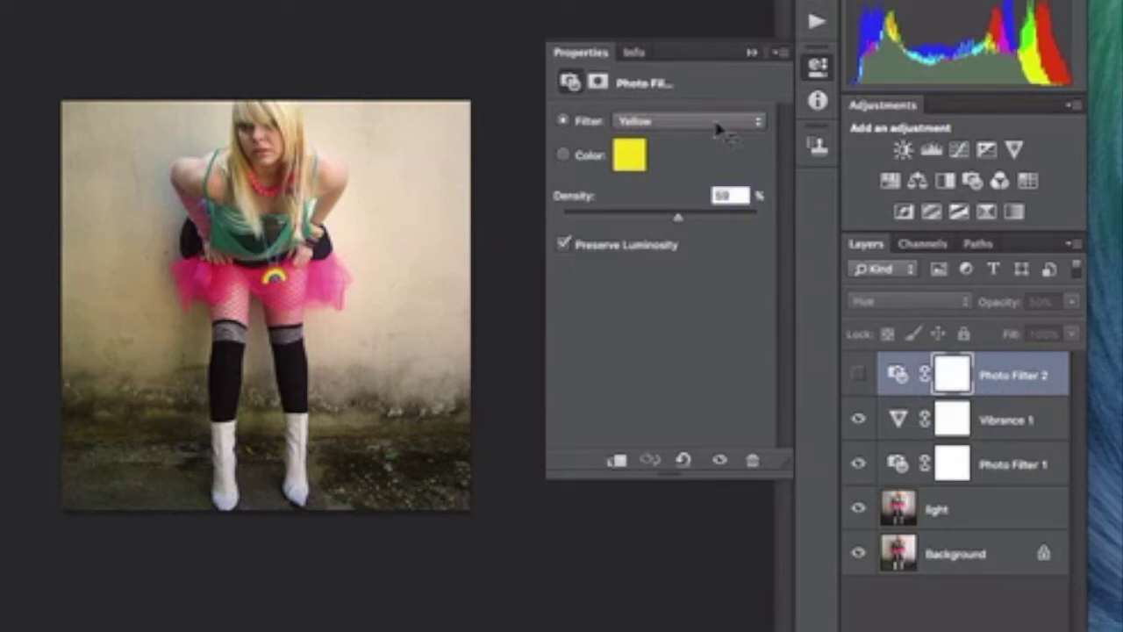
Keep Photo Filter 2 on the Yellow preset and make the layer visible
{"action": "left_click", "coordinate": [718, 123]}
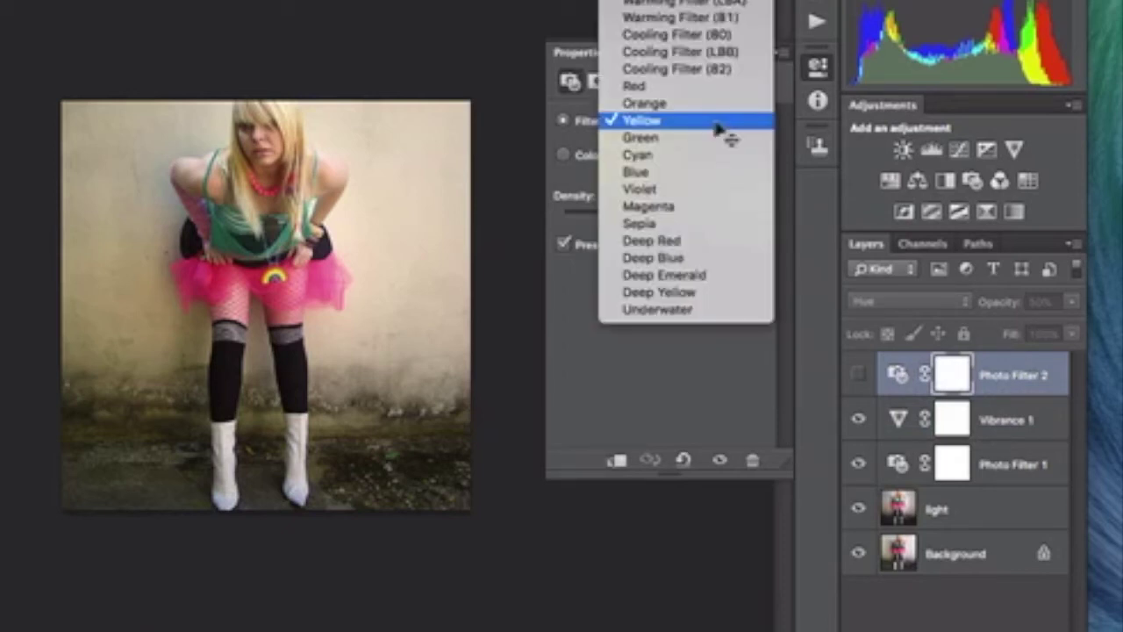
{"action": "left_click", "coordinate": [716, 123]}
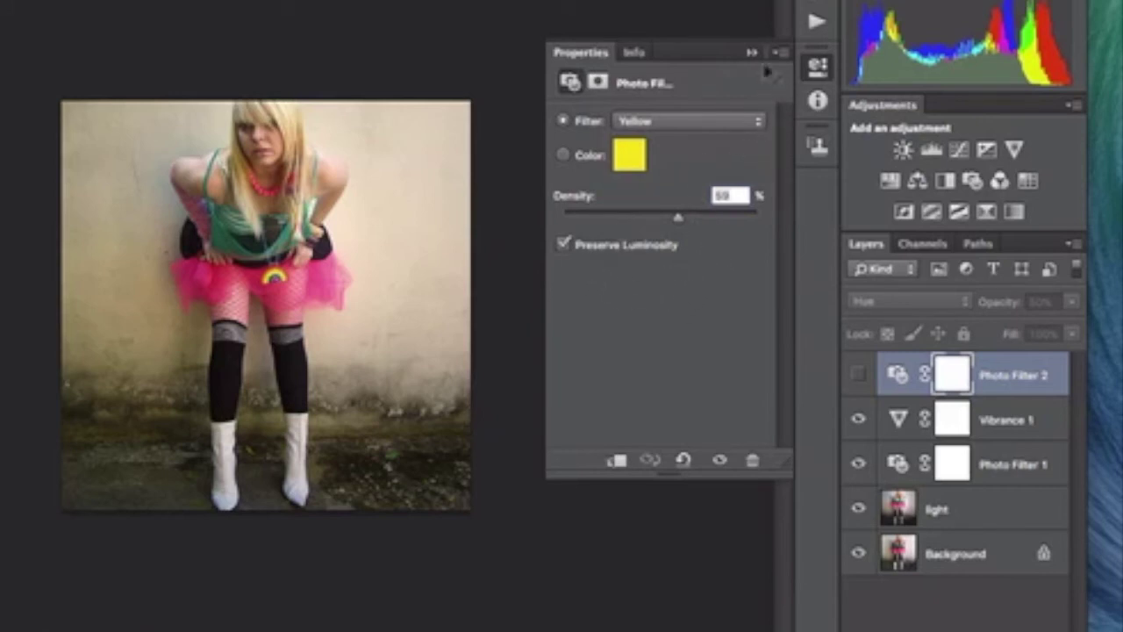
{"action": "left_click", "coordinate": [751, 52]}
{"action": "left_click", "coordinate": [858, 375]}
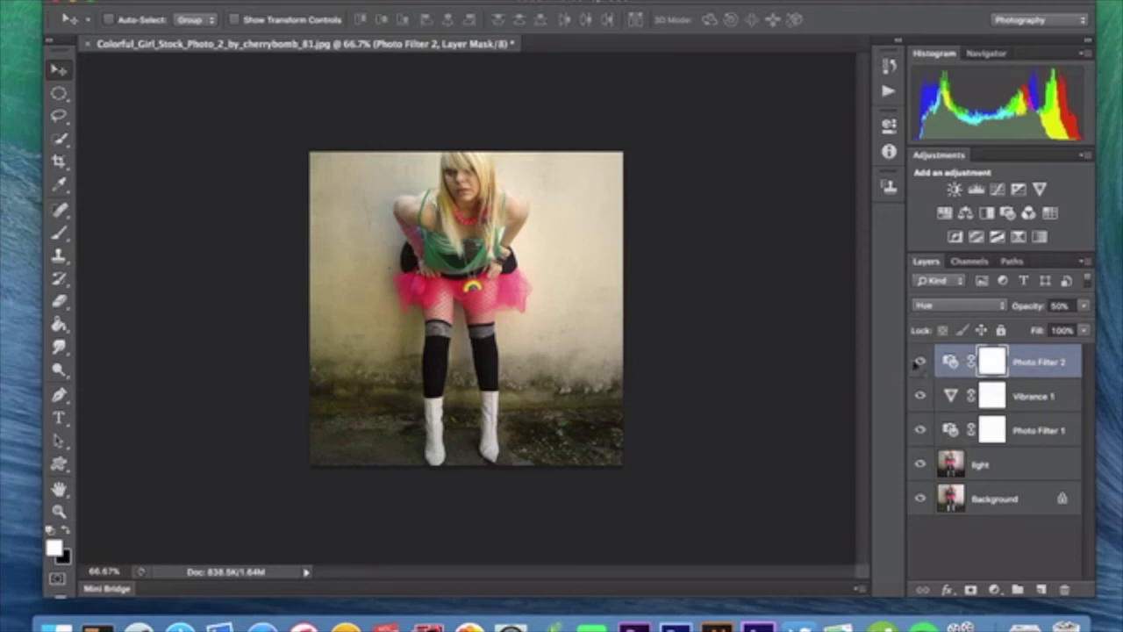
Add a new Layer 1 on top and fill it with black
{"action": "left_click", "coordinate": [1041, 590]}
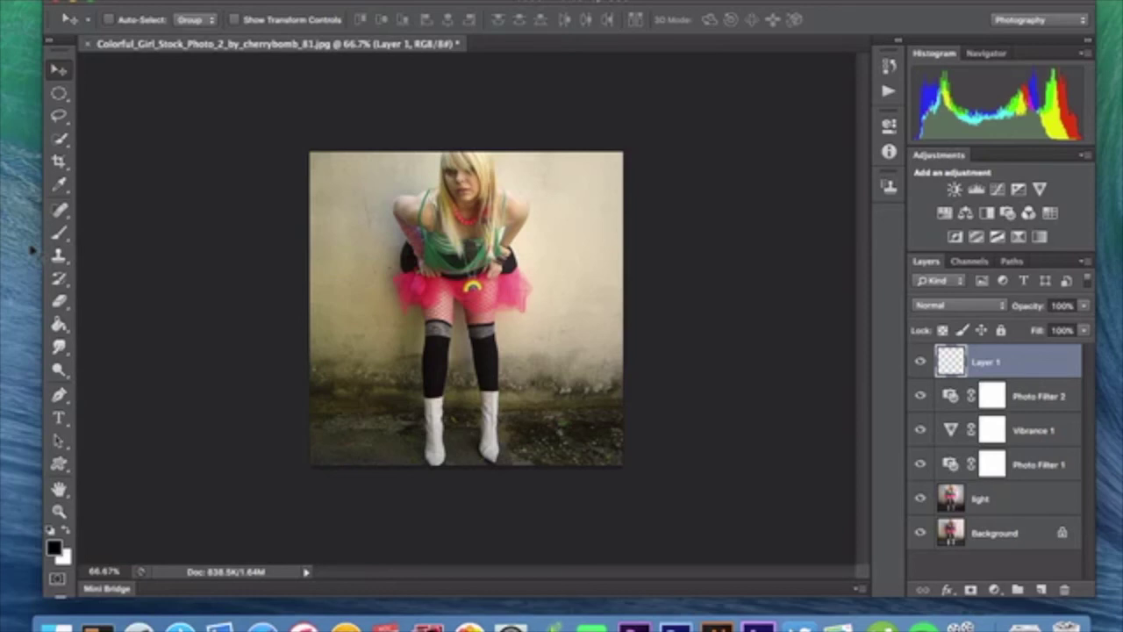
{"action": "key", "text": "super+BackSpace"}
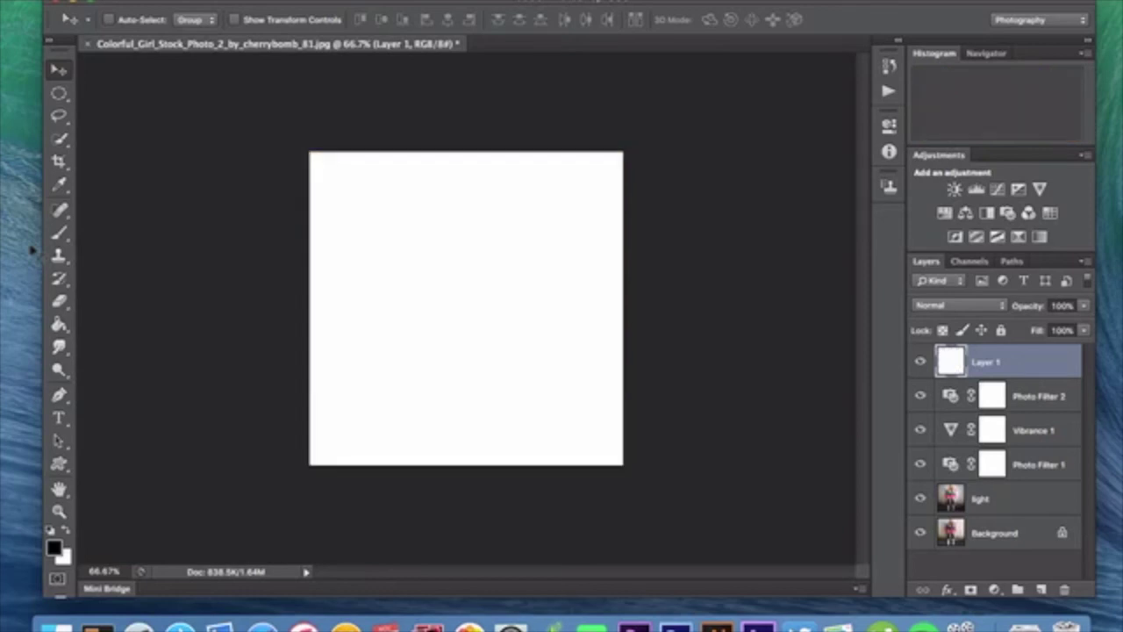
{"action": "key", "text": "alt+BackSpace"}
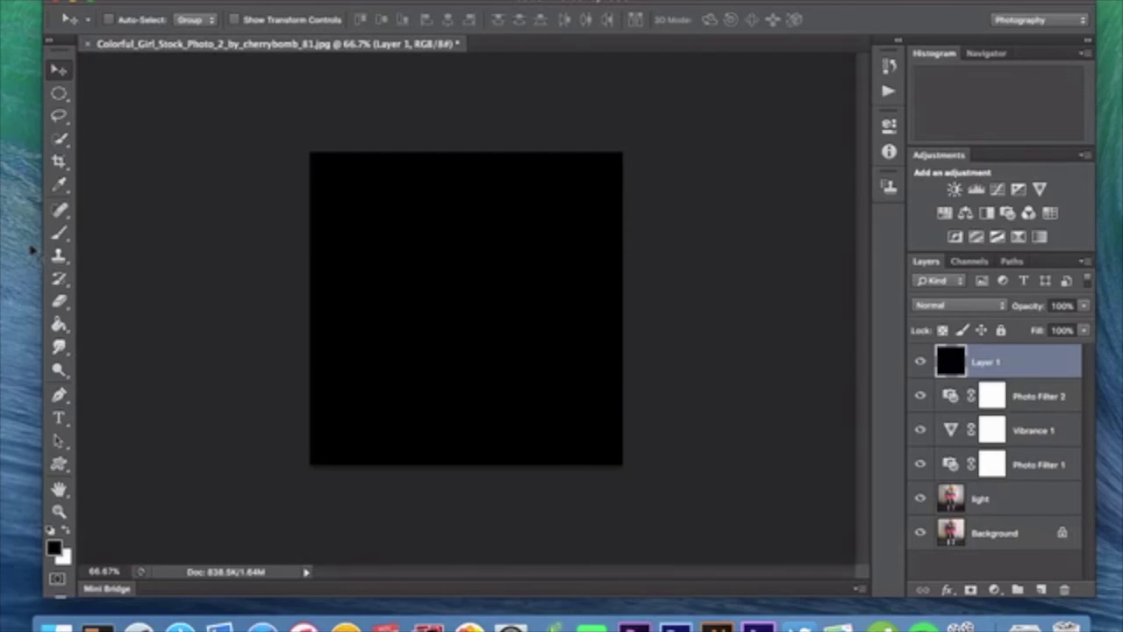
Erase the centre of the black layer to leave a dark vignette around the girl
{"action": "left_click", "coordinate": [62, 301]}
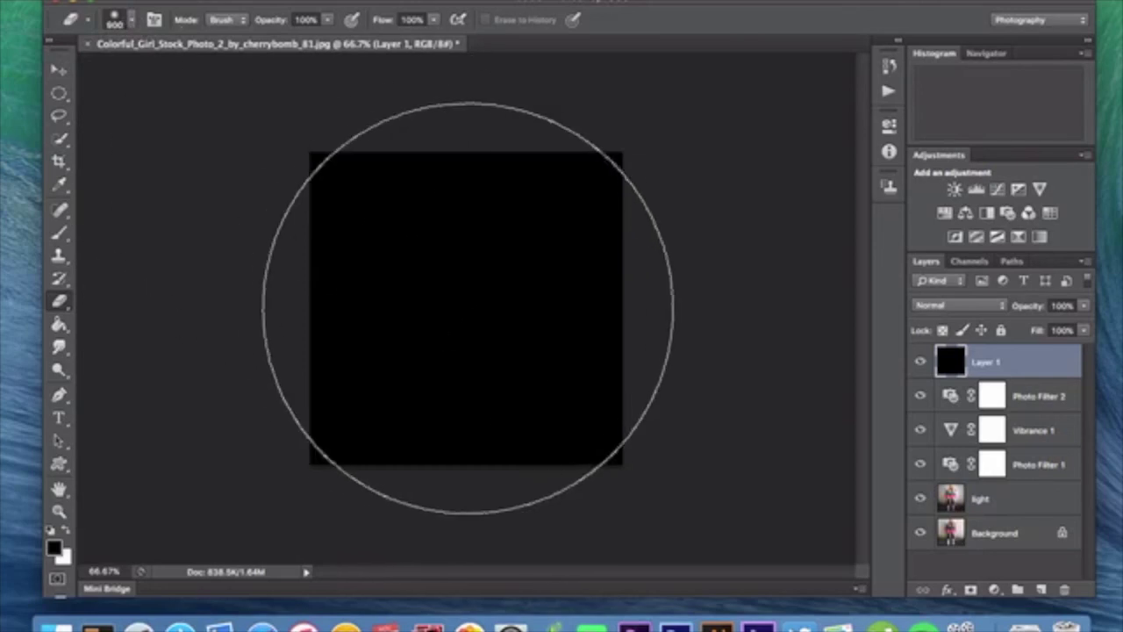
{"action": "left_click", "coordinate": [481, 314]}
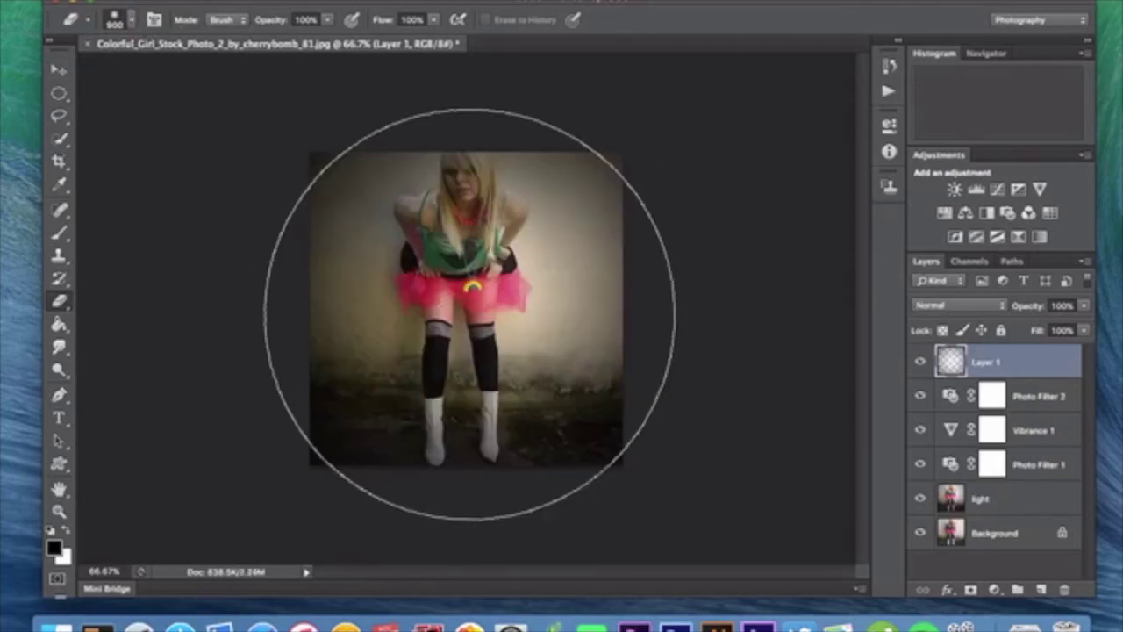
{"action": "key", "text": "super+z"}
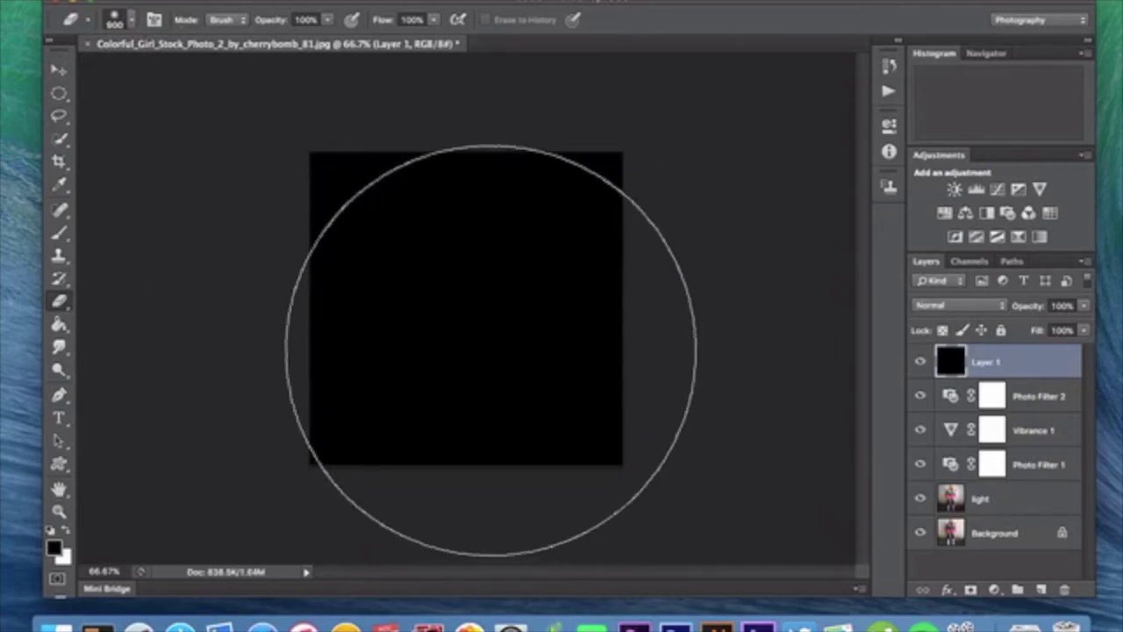
{"action": "key", "text": "super+z"}
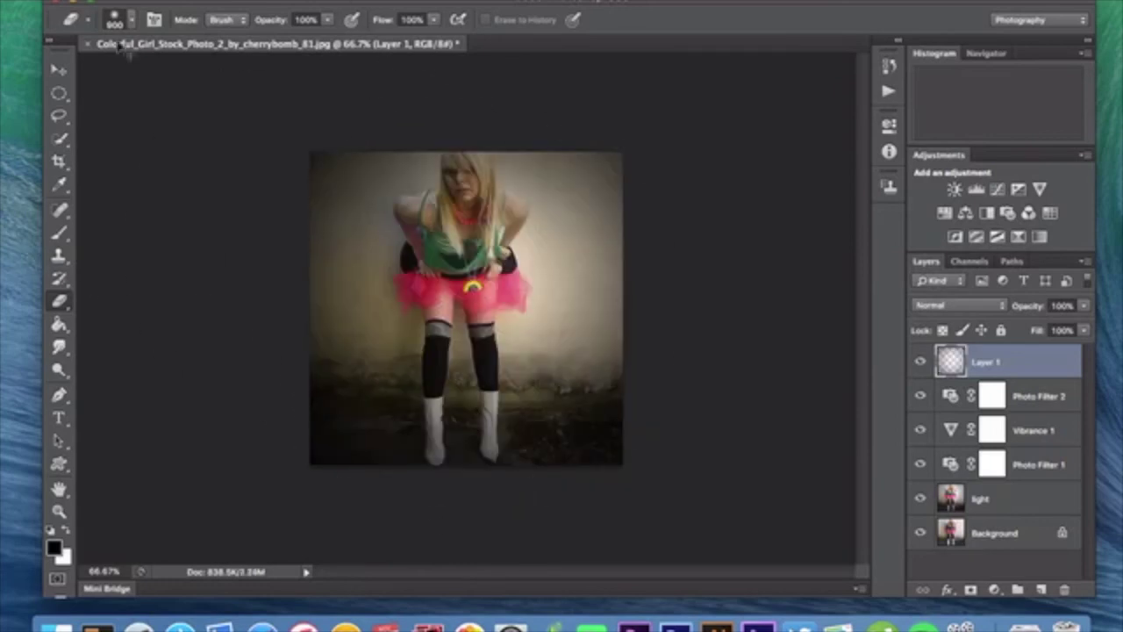
{"action": "left_click", "coordinate": [58, 72]}
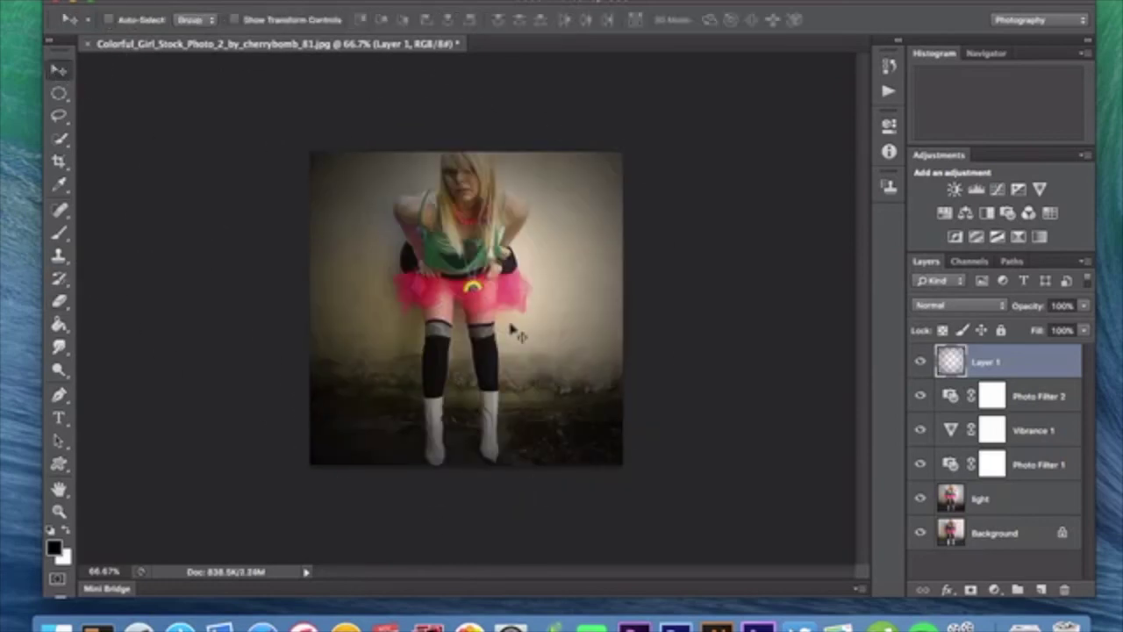